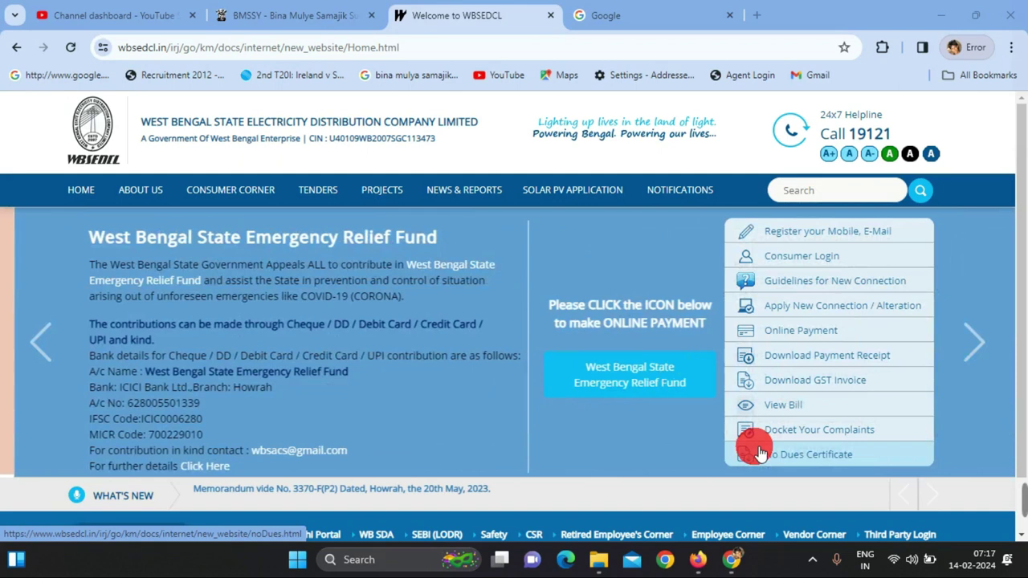
Search Google for WBSEDCL and open its official website from the results
key("ctrl+Tab")
left_click(436, 278)
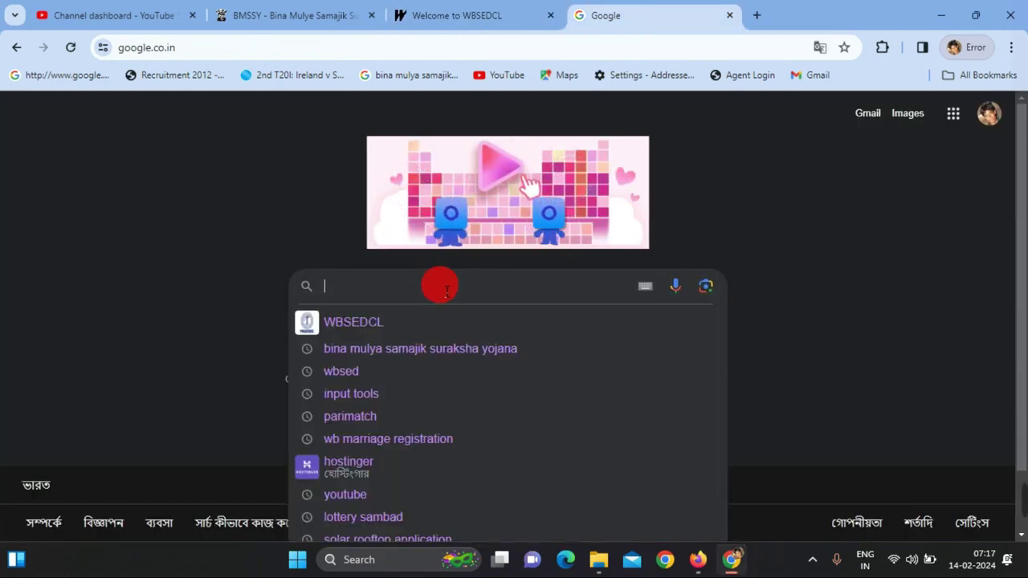
left_click(439, 320)
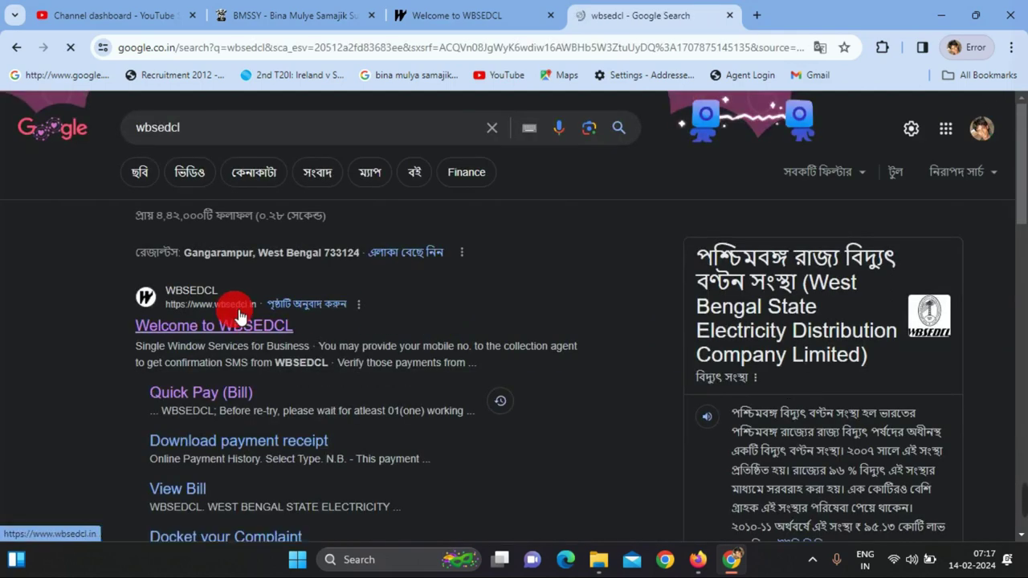
left_click(225, 326)
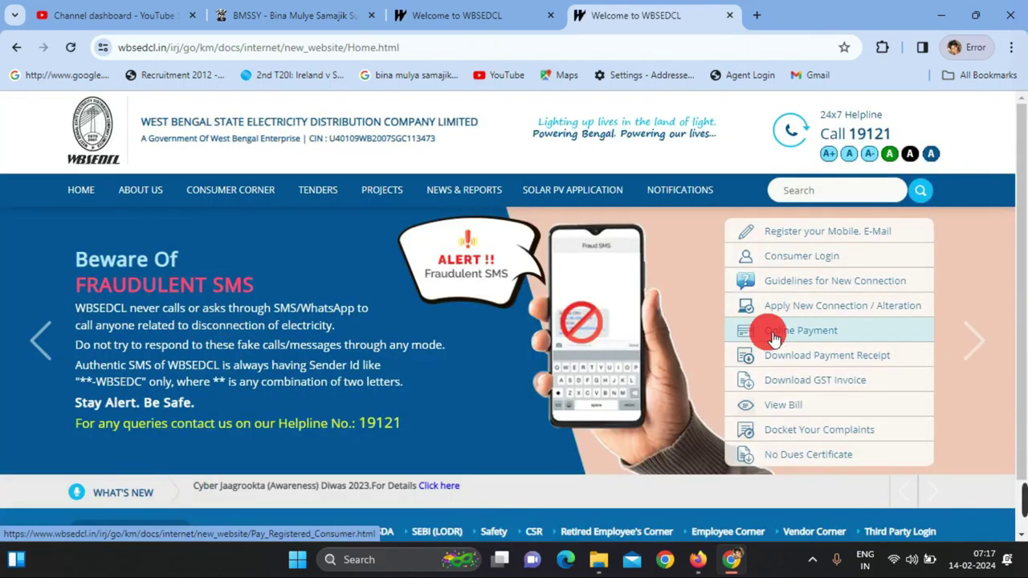
Go to the WBSEDCL online payment page and open the Quick Pay form for energy bills
left_click(773, 338)
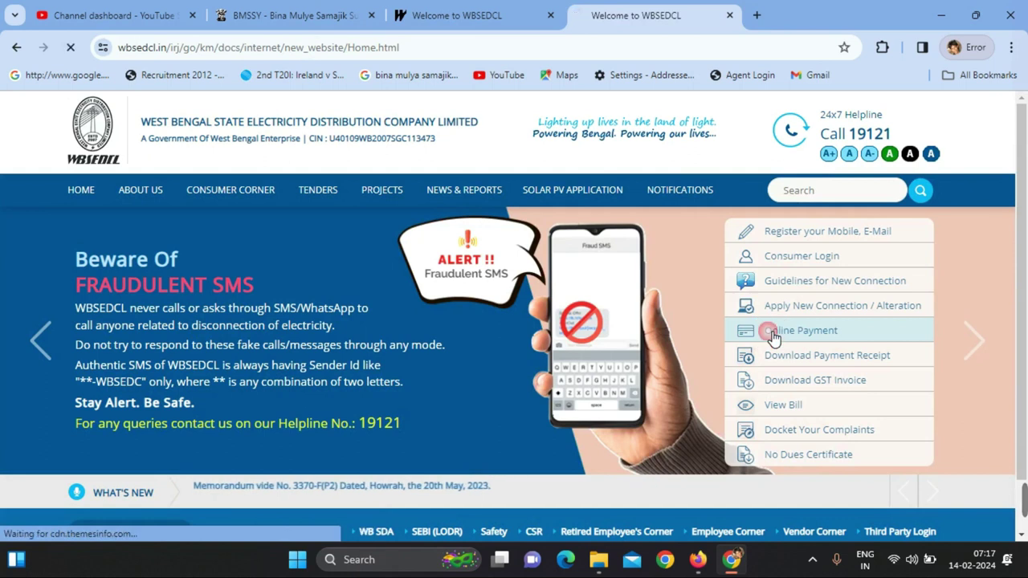
scroll(757, 341, "down", 2)
scroll(755, 331, "up", 2)
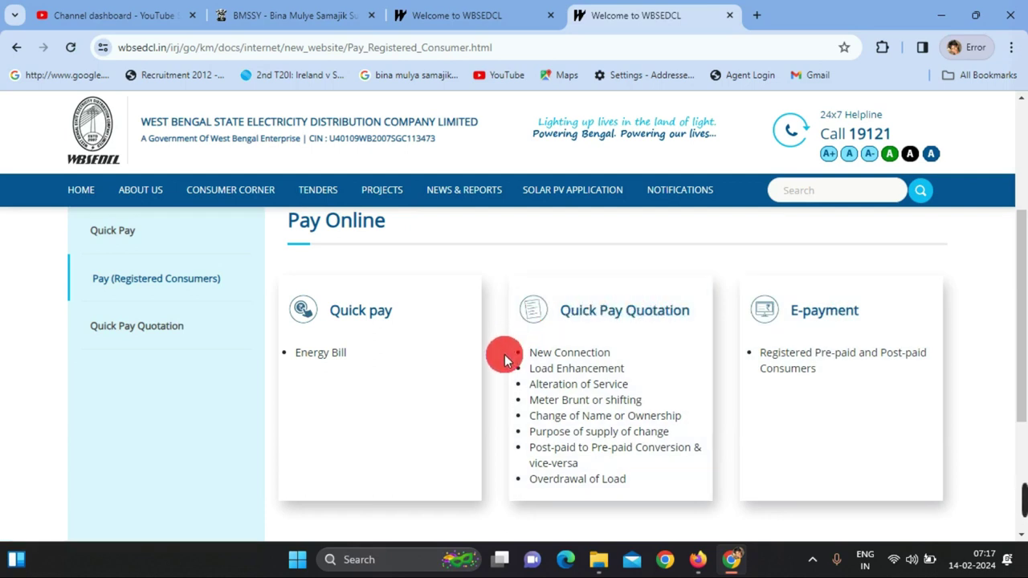
left_click(362, 311)
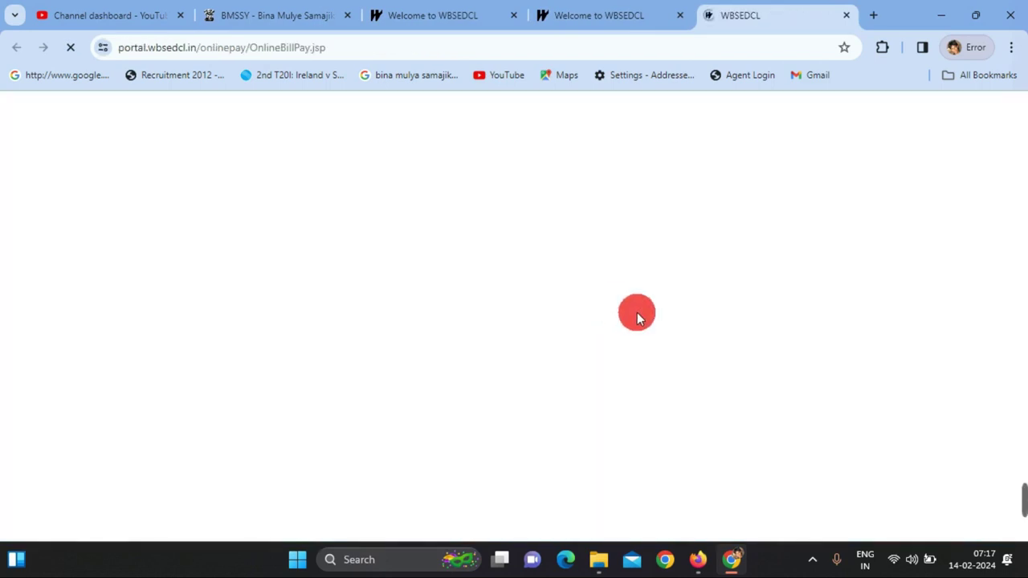
Fill in the consumer ID and captcha text in the consumer details form and proceed
mouse_move(1020, 501)
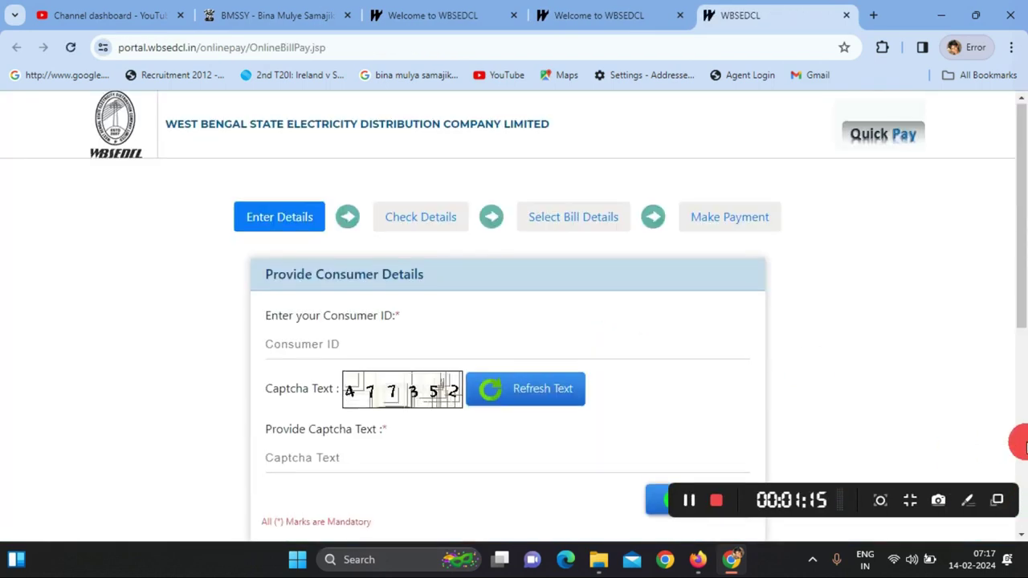
scroll(1023, 447, "down", 3)
scroll(1023, 446, "up", 2)
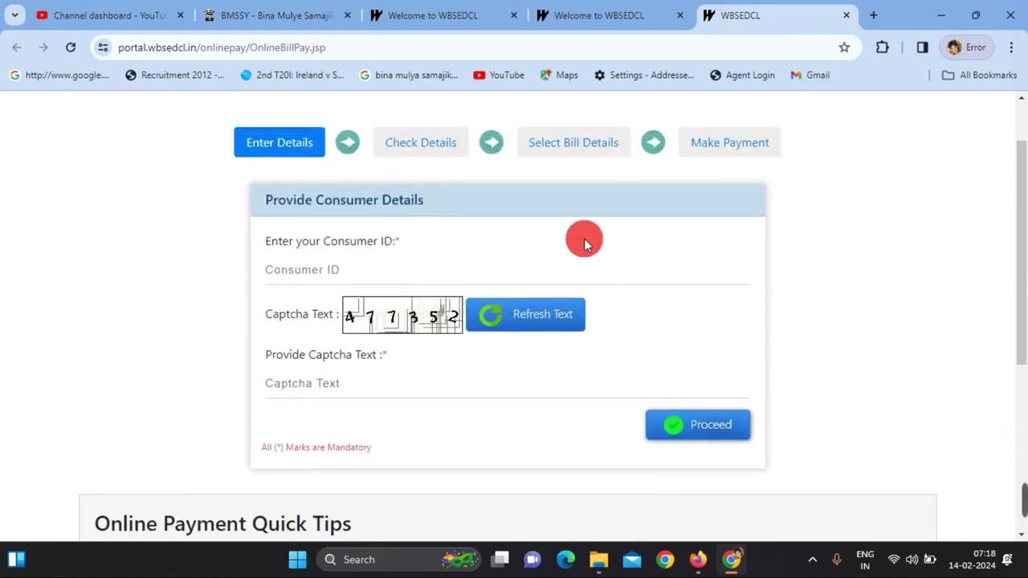
left_click(422, 277)
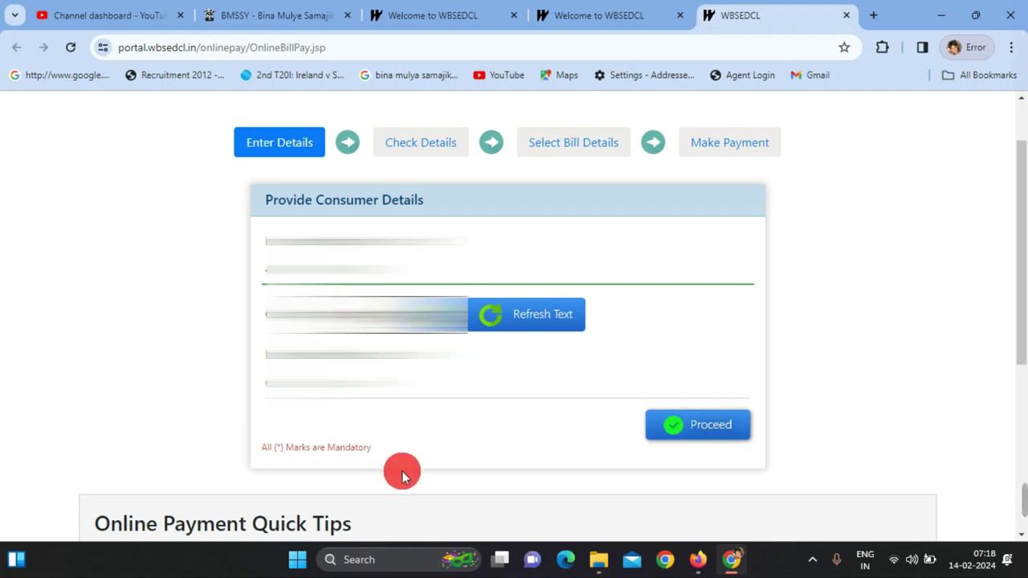
left_click(299, 383)
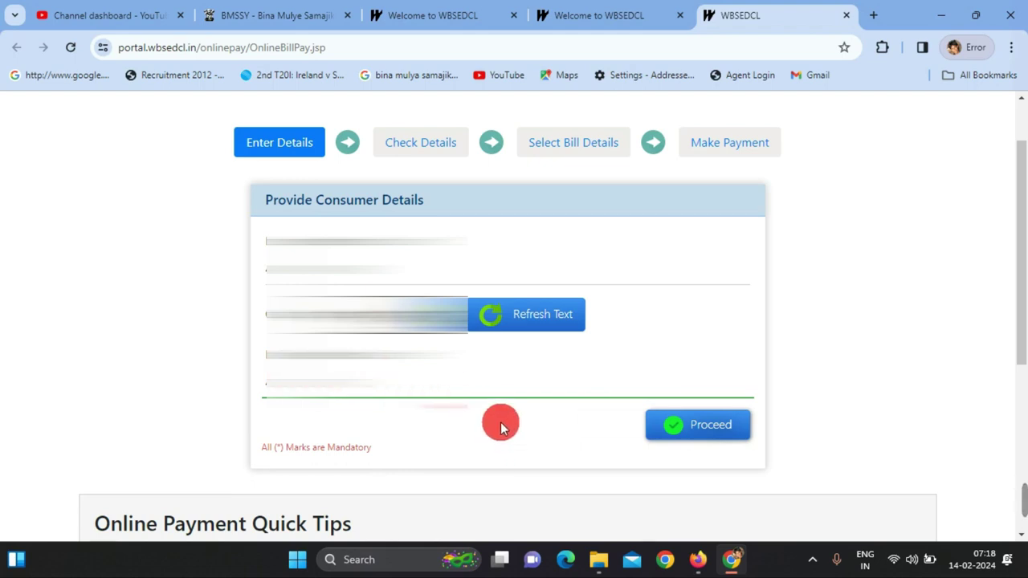
mouse_move(1024, 522)
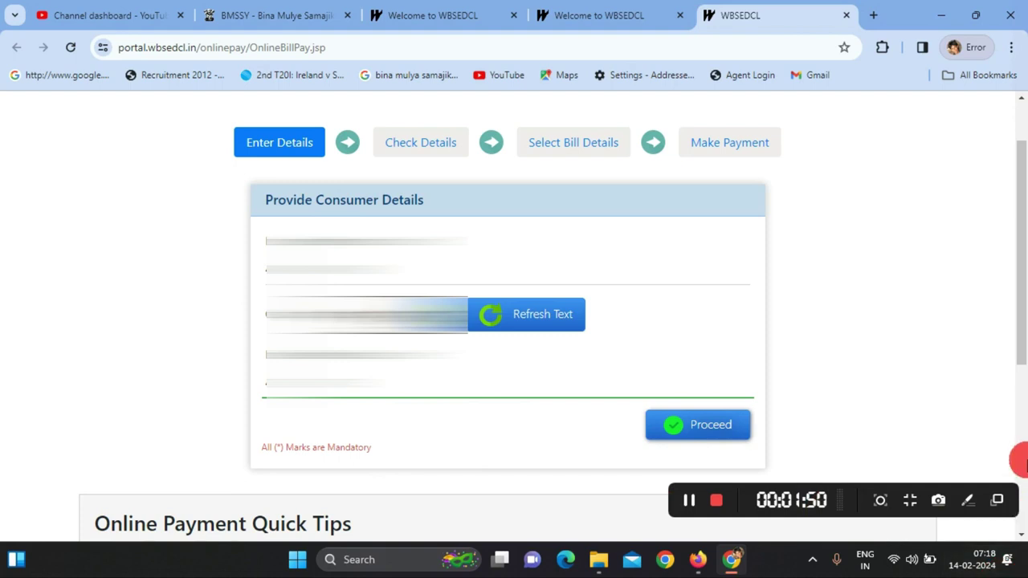
left_click(707, 436)
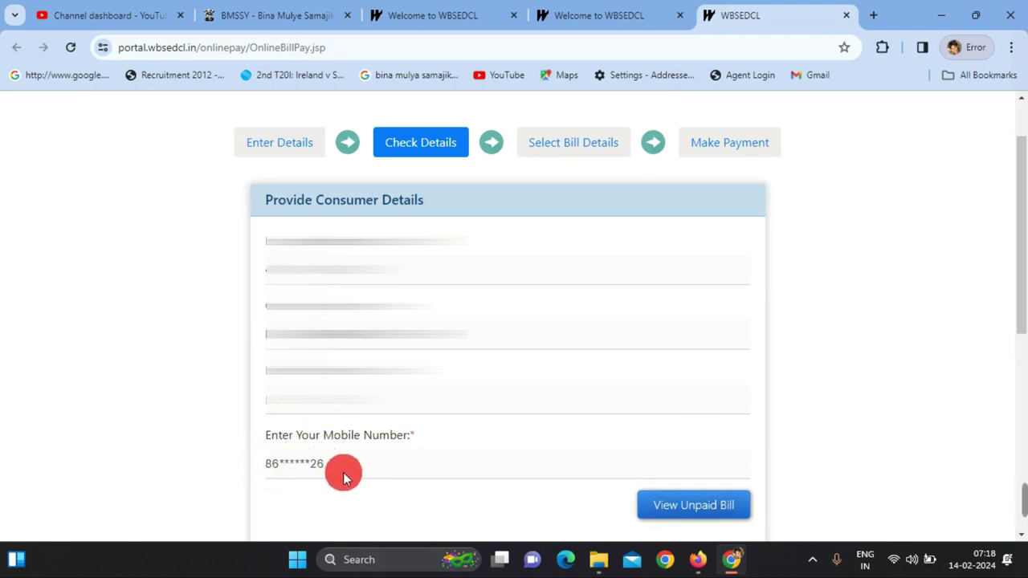
View the unpaid bills, select FEB2024, MAR2024 and APR2024, and continue to the payment details
left_click(693, 505)
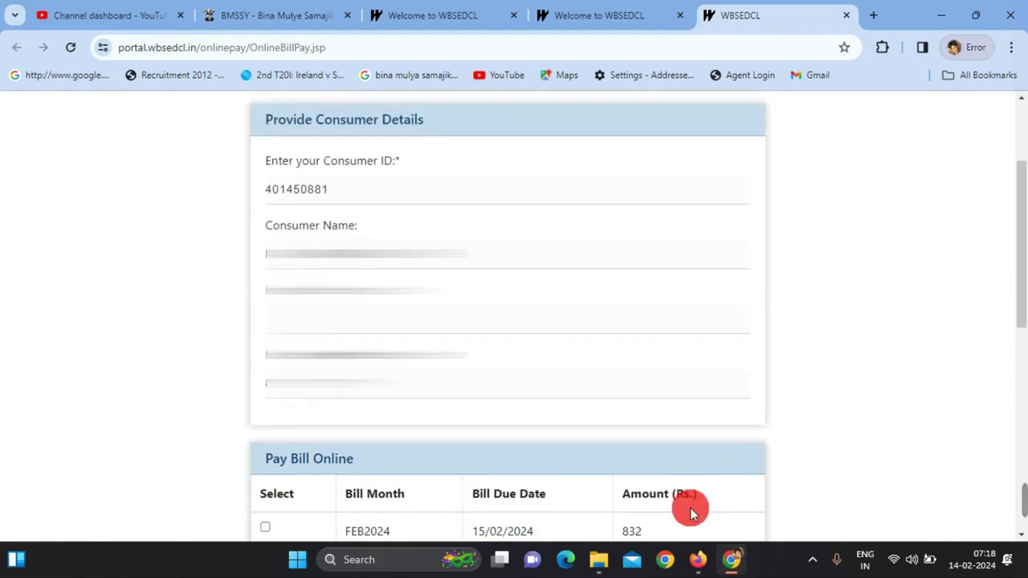
scroll(692, 511, "down", 5)
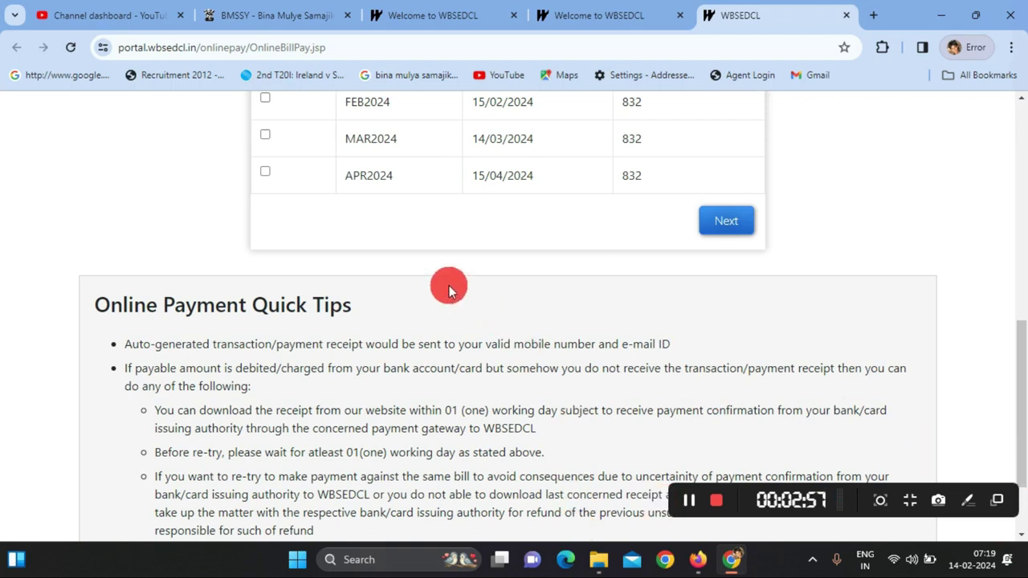
left_click(266, 99)
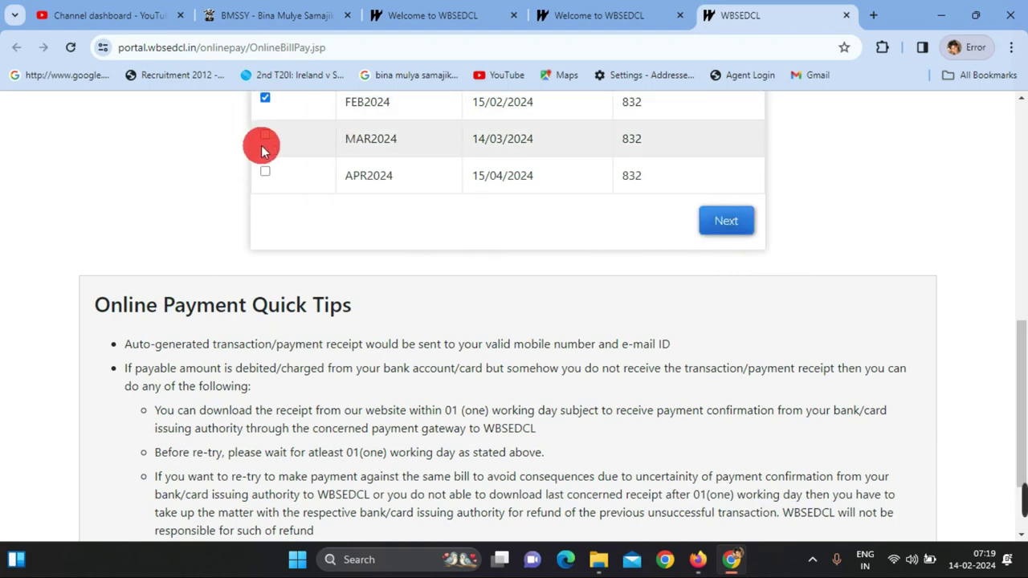
left_click(729, 228)
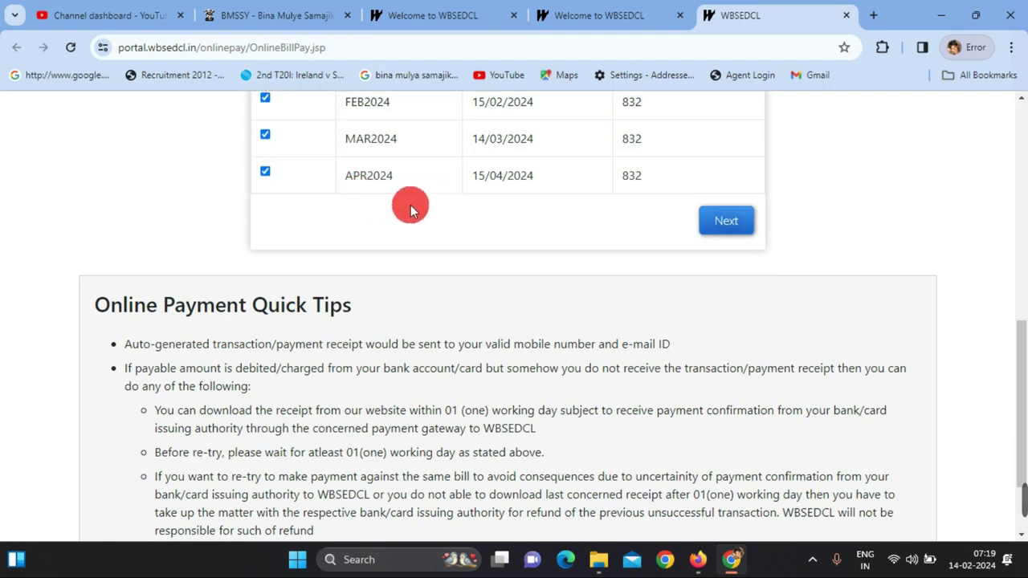
left_click(735, 220)
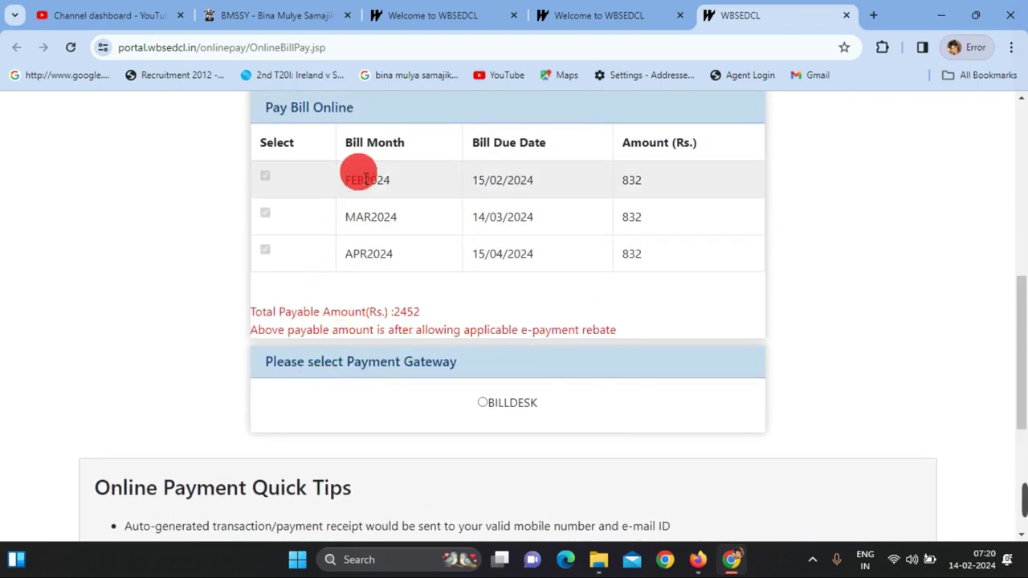
Choose BILLDESK as the payment gateway, then agree to the terms and conditions and proceed to payment
left_click_drag(389, 319, 418, 323)
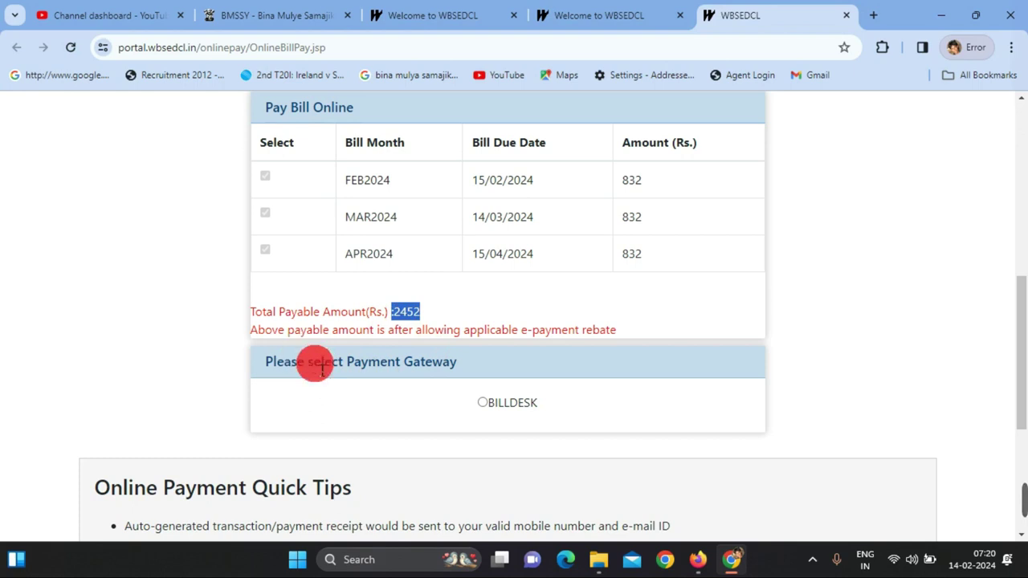
left_click(482, 402)
scroll(482, 406, "down", 3)
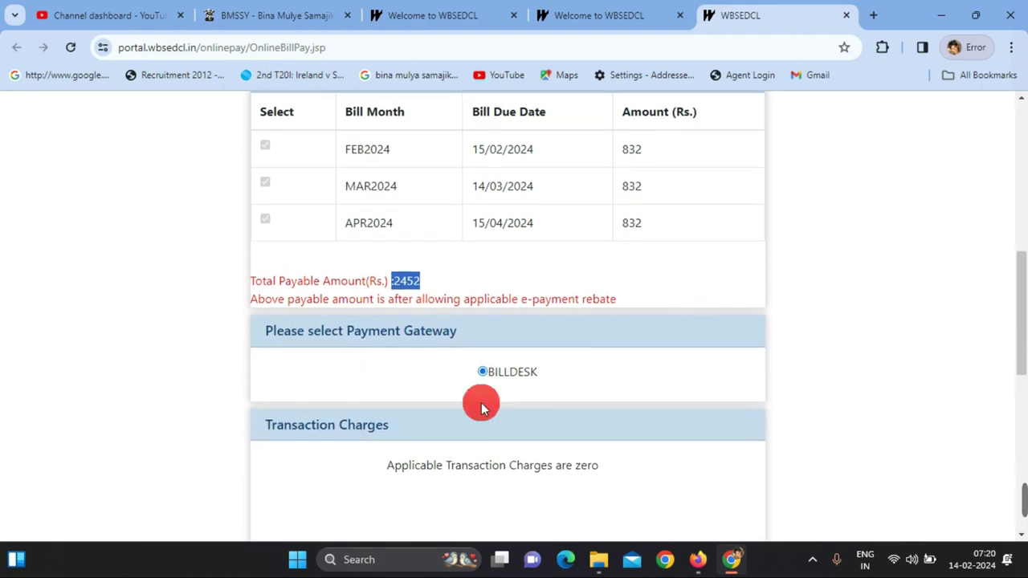
scroll(481, 408, "down", 2)
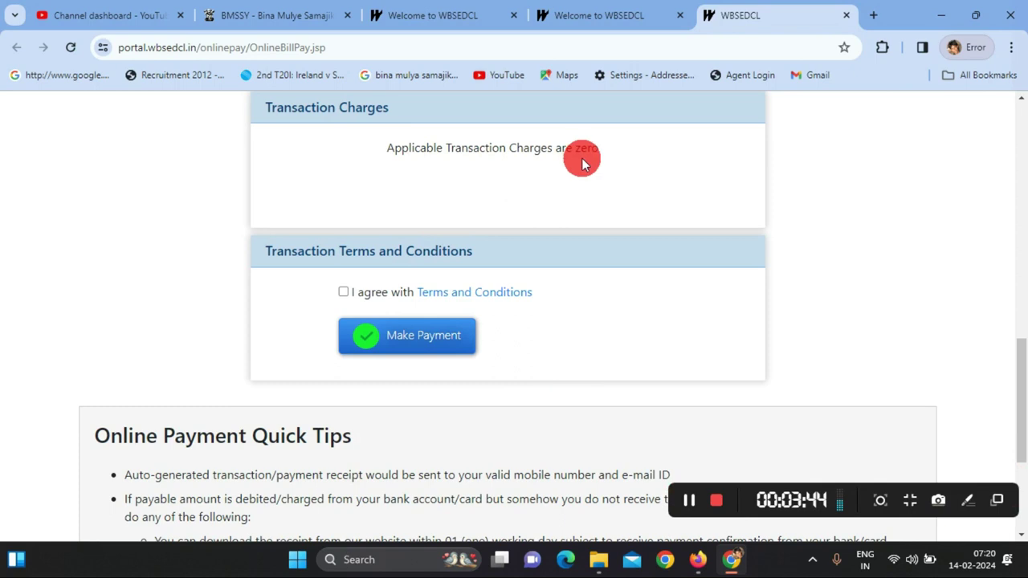
left_click(343, 293)
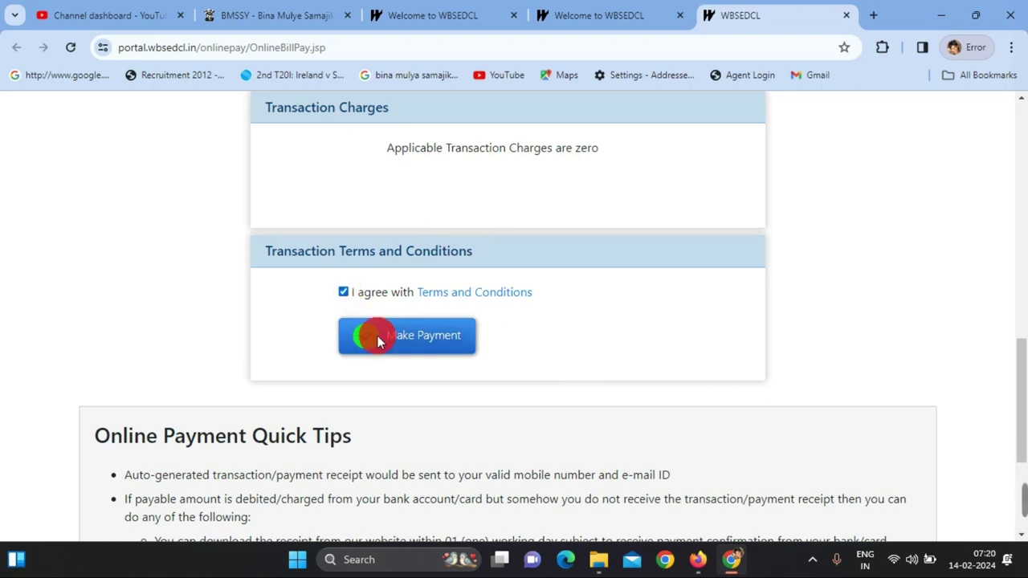
left_click(432, 353)
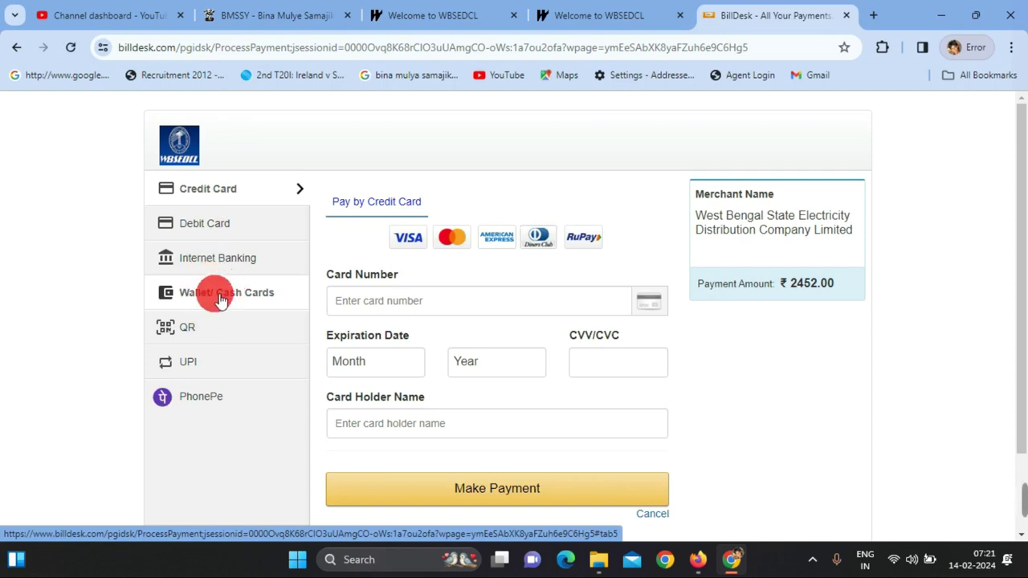
Review the Wallet/Cash Cards, QR and UPI payment options offered for the bill
left_click(219, 296)
left_click(351, 262)
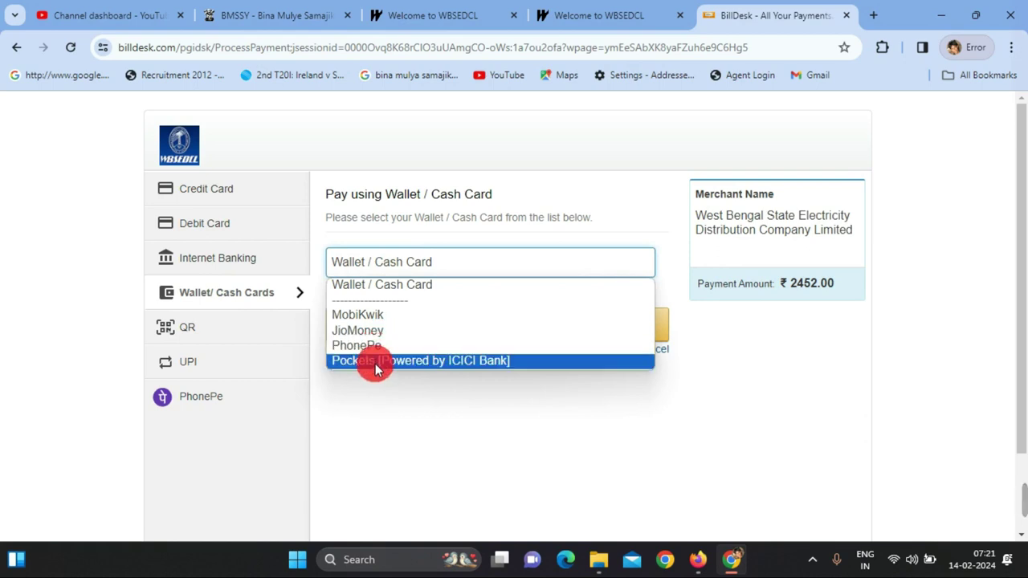
left_click(212, 336)
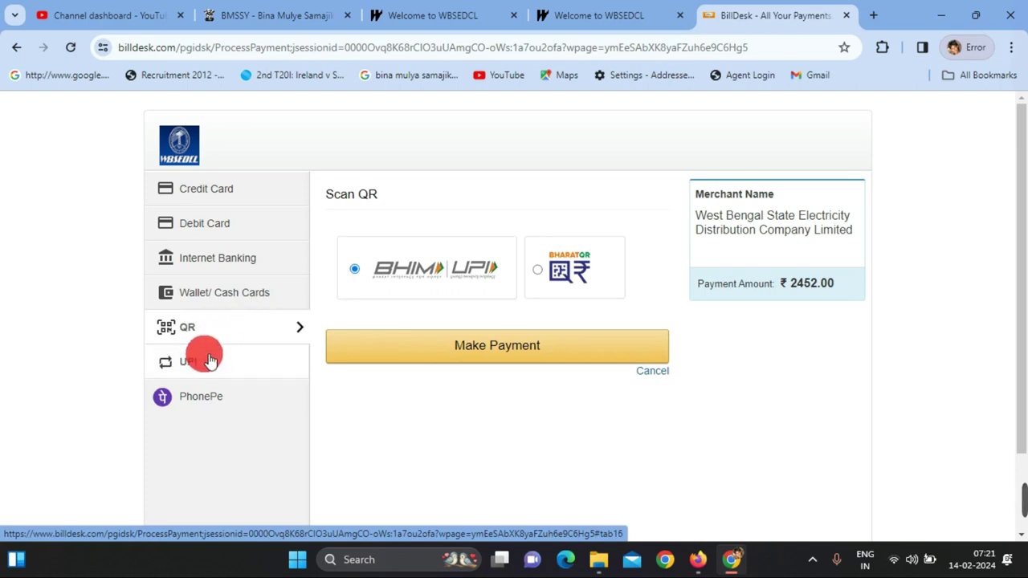
left_click(195, 366)
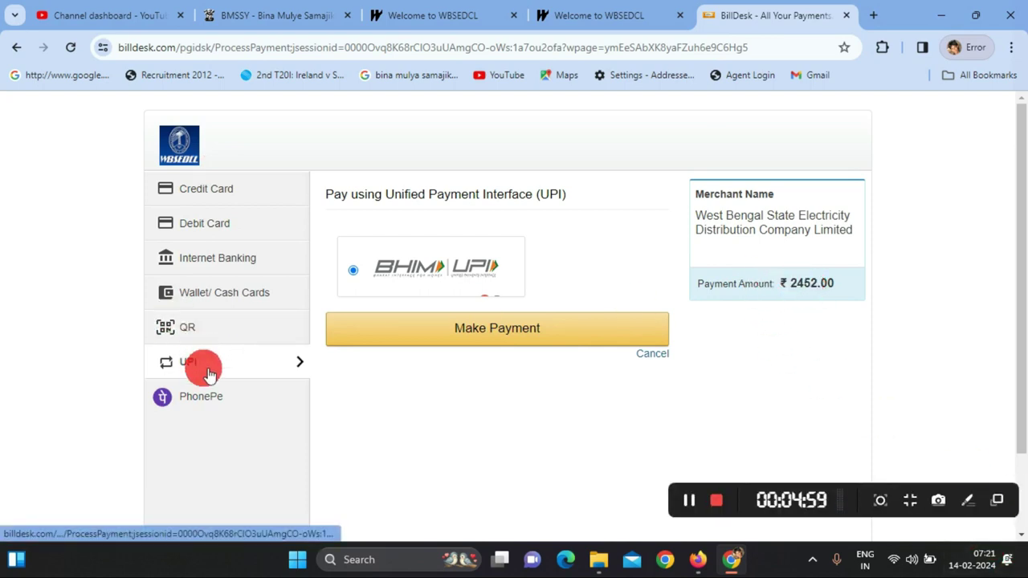
Choose QR payment with BHIM UPI and proceed to the payment page with the QR code
left_click(184, 329)
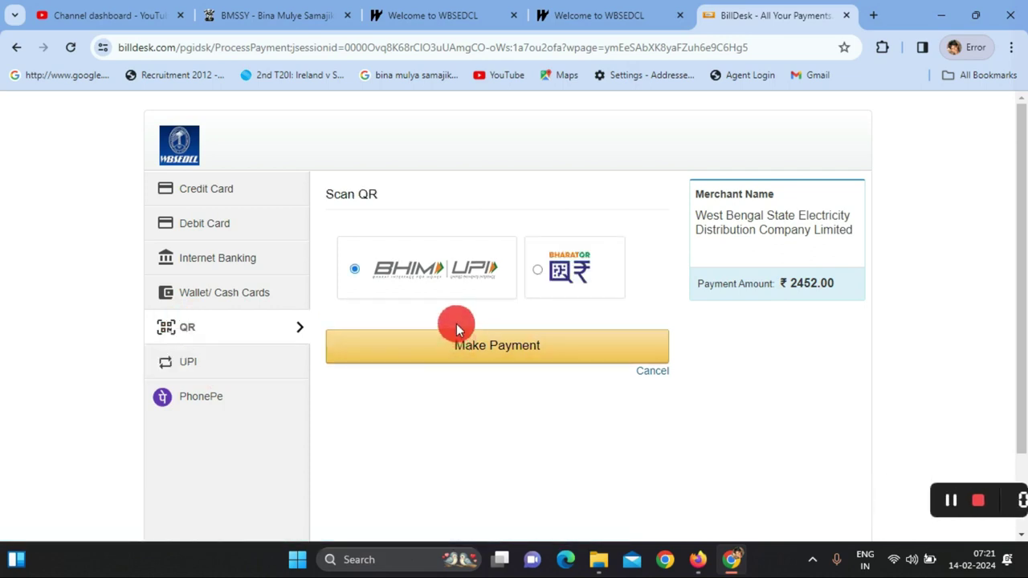
left_click(463, 356)
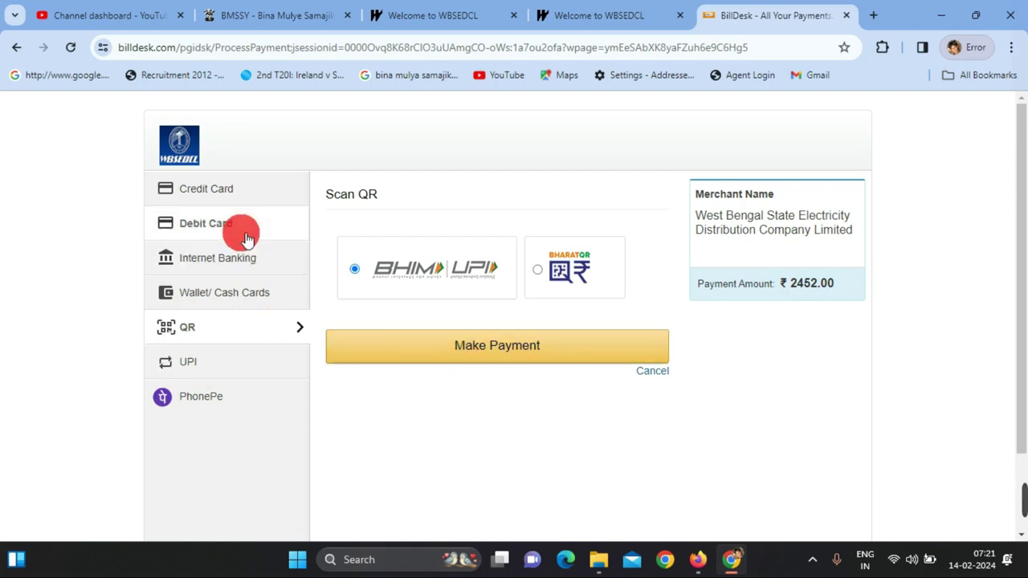
left_click(393, 299)
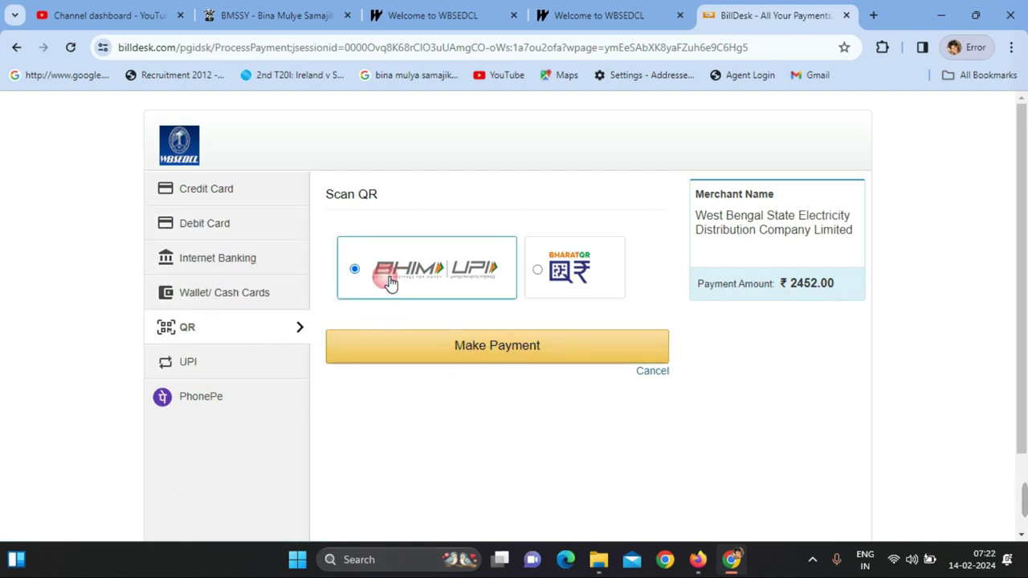
left_click(478, 359)
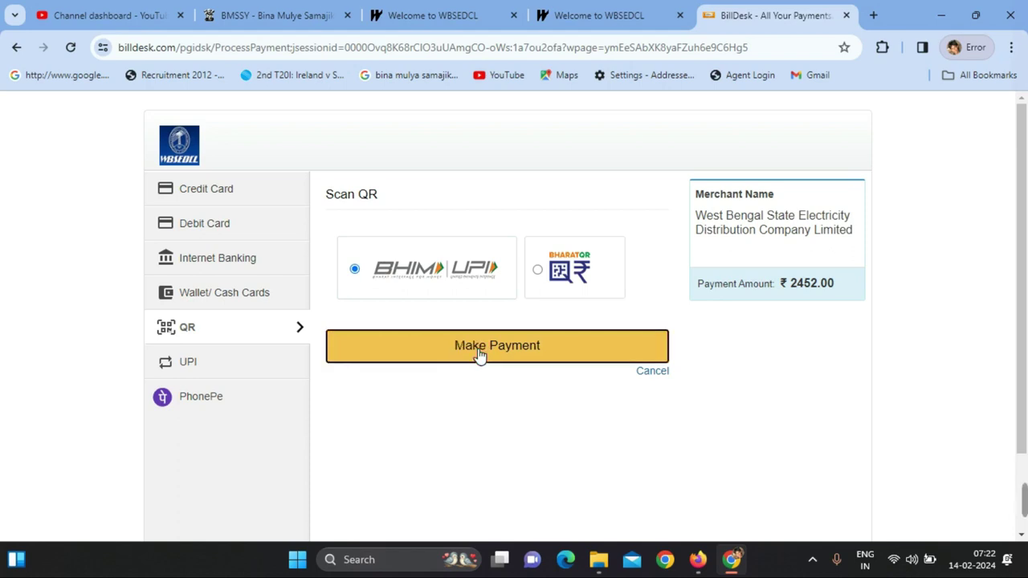
left_click(476, 354)
left_click(474, 353)
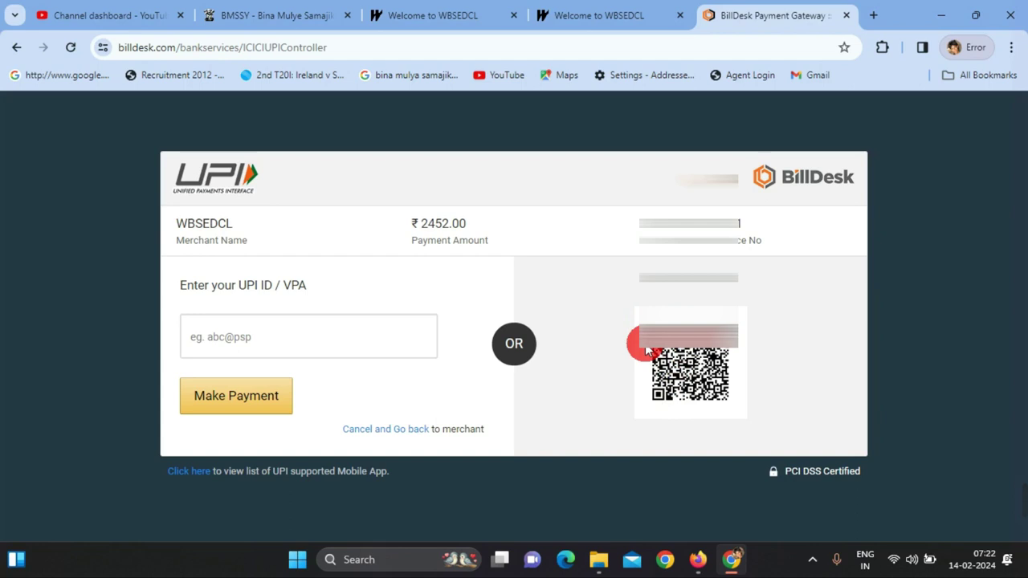
Switch from the BillDesk payment page back to the WBSEDCL Pay Online page
mouse_move(1018, 478)
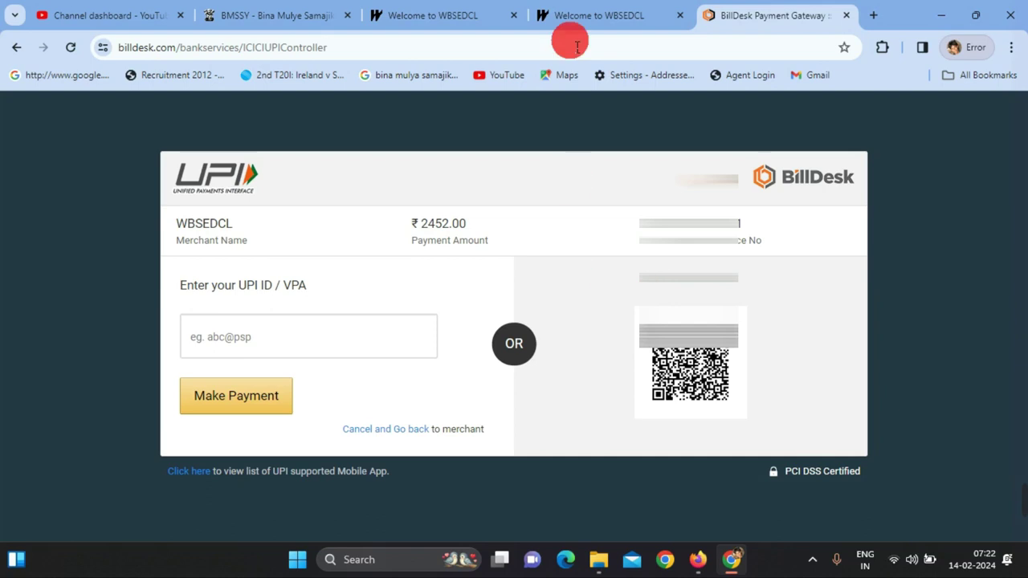
left_click(572, 6)
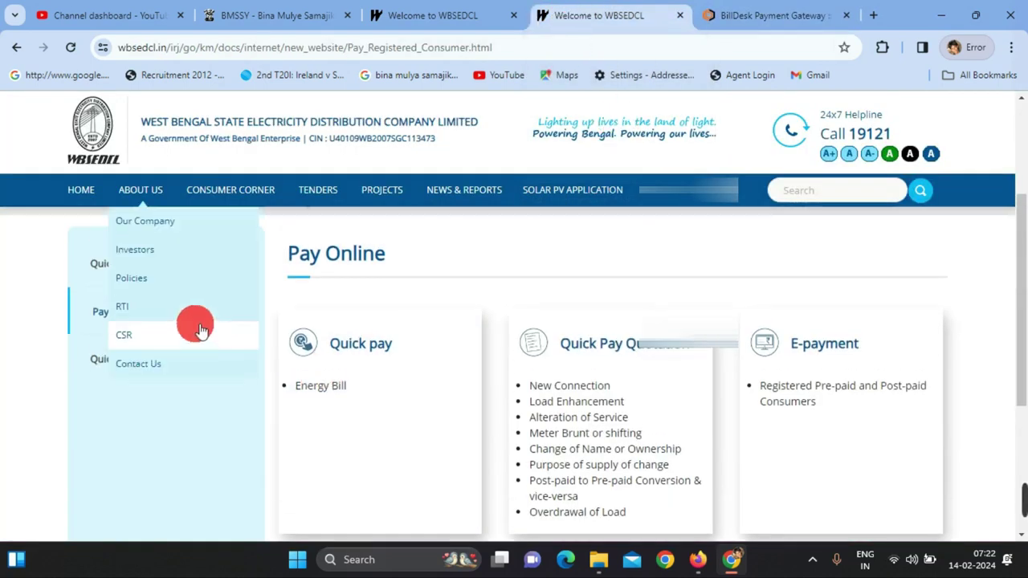
scroll(195, 328, "up", 3)
scroll(150, 424, "down", 2)
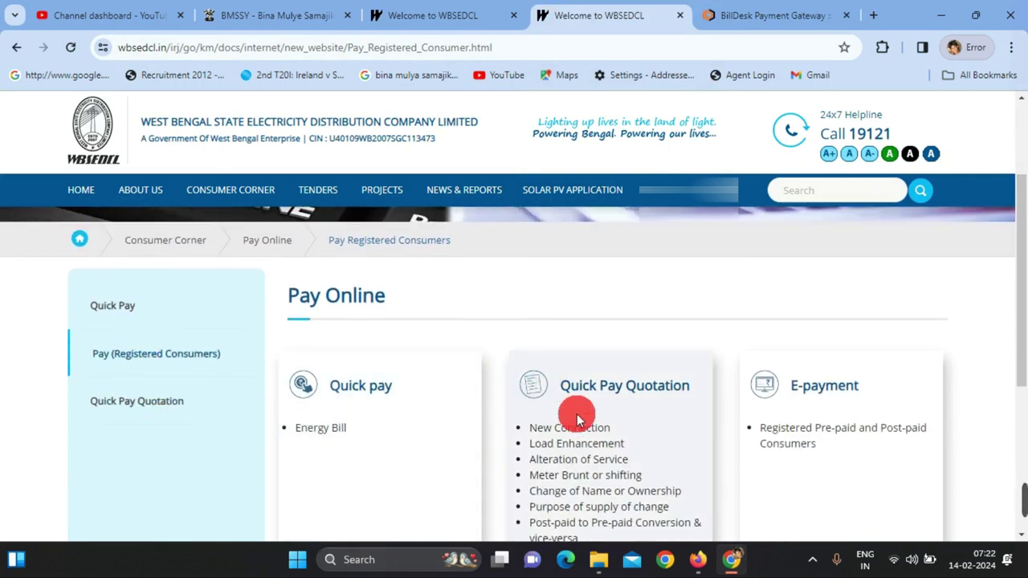
left_click(746, 10)
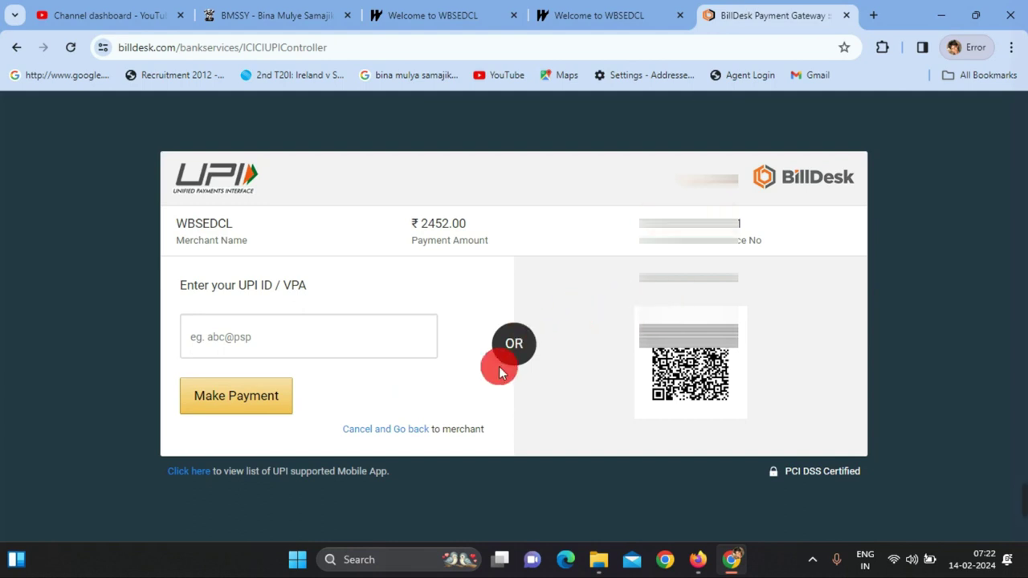
left_click(608, 13)
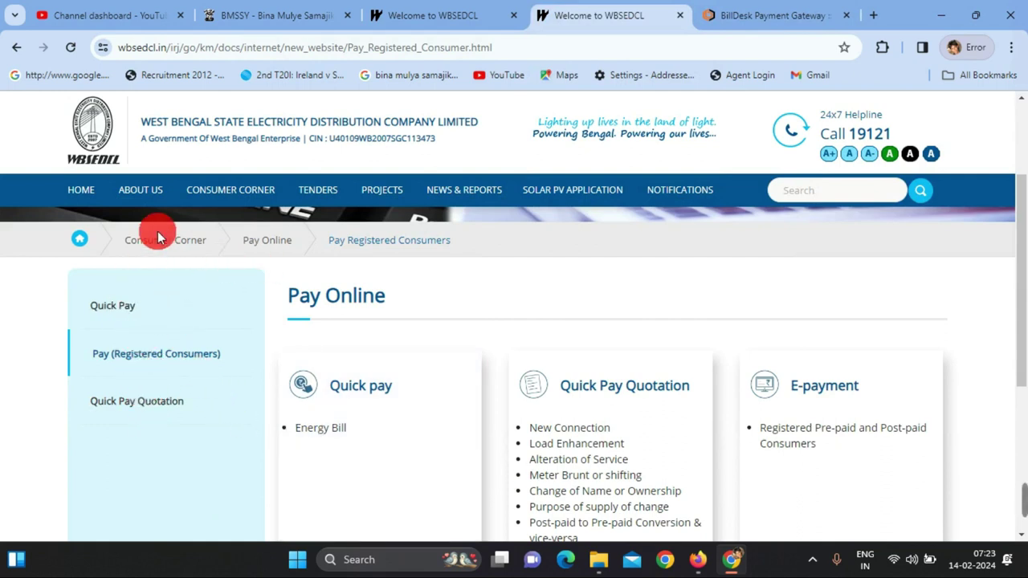
Return to the WBSEDCL home page and open the Download Payment Receipt service
left_click(80, 189)
left_click(490, 8)
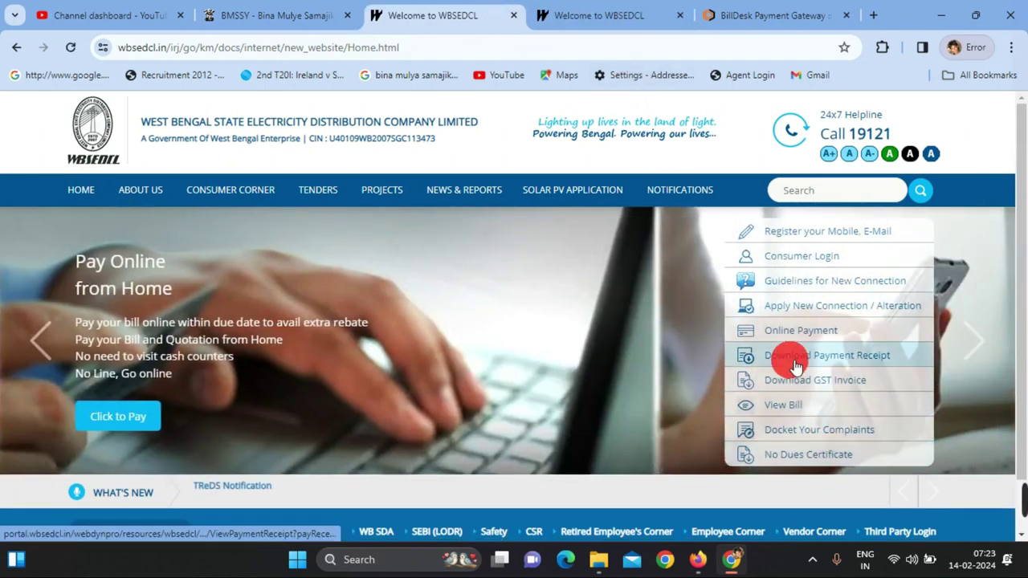
left_click(795, 363)
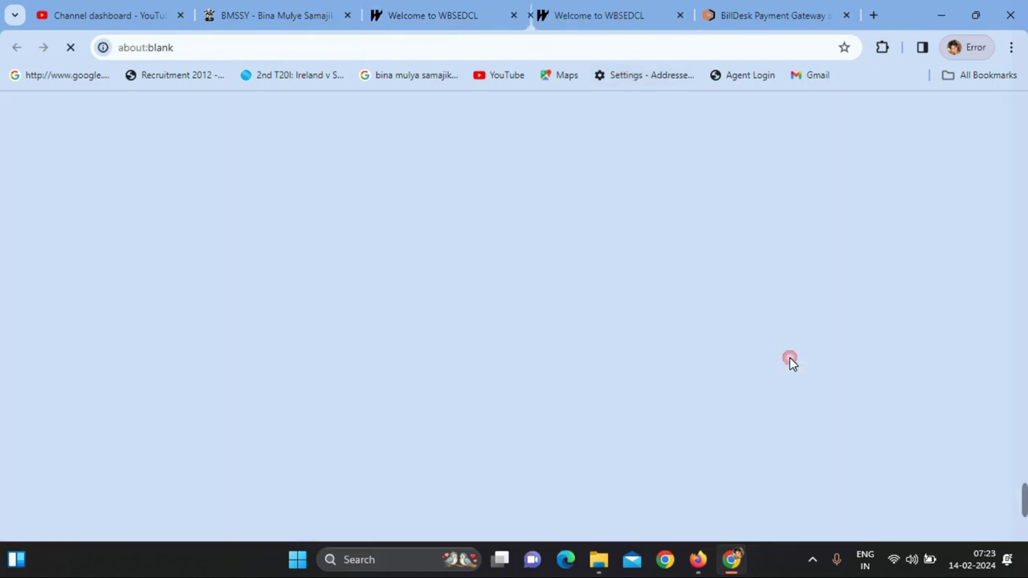
left_click(768, 364)
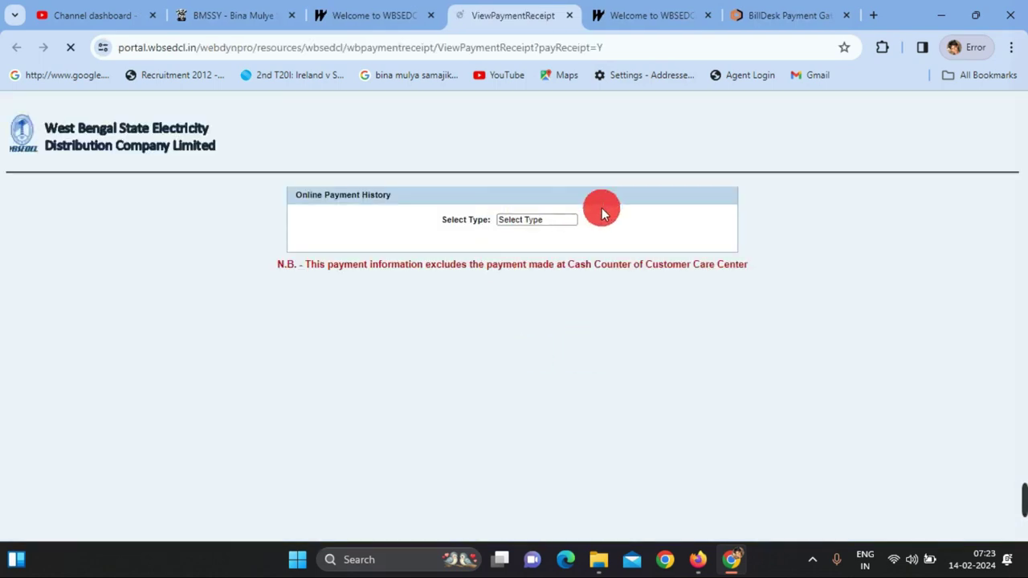
Set the payment history lookup type to Consumer Id and enter the consumer ID
left_click(573, 220)
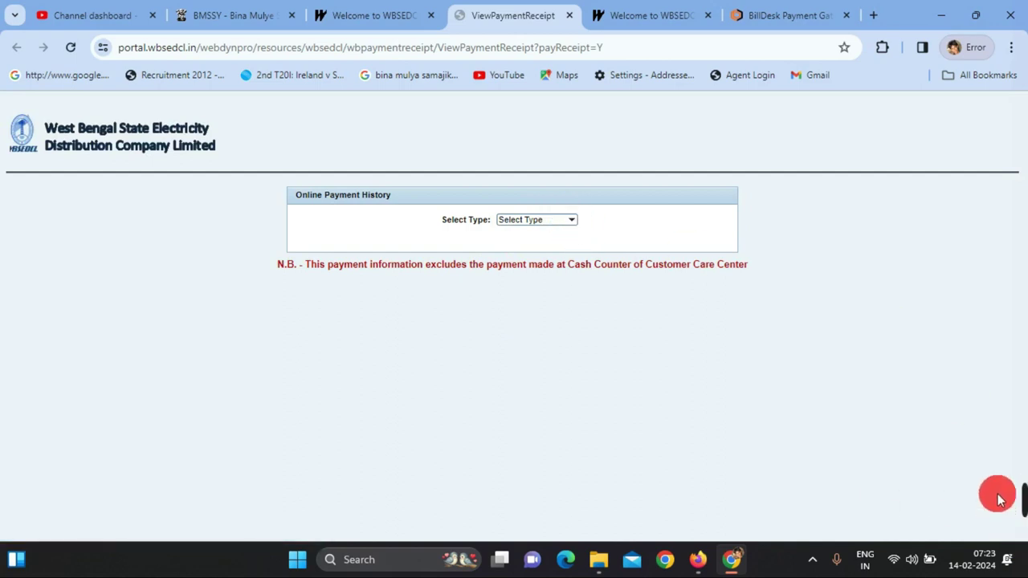
left_click(540, 222)
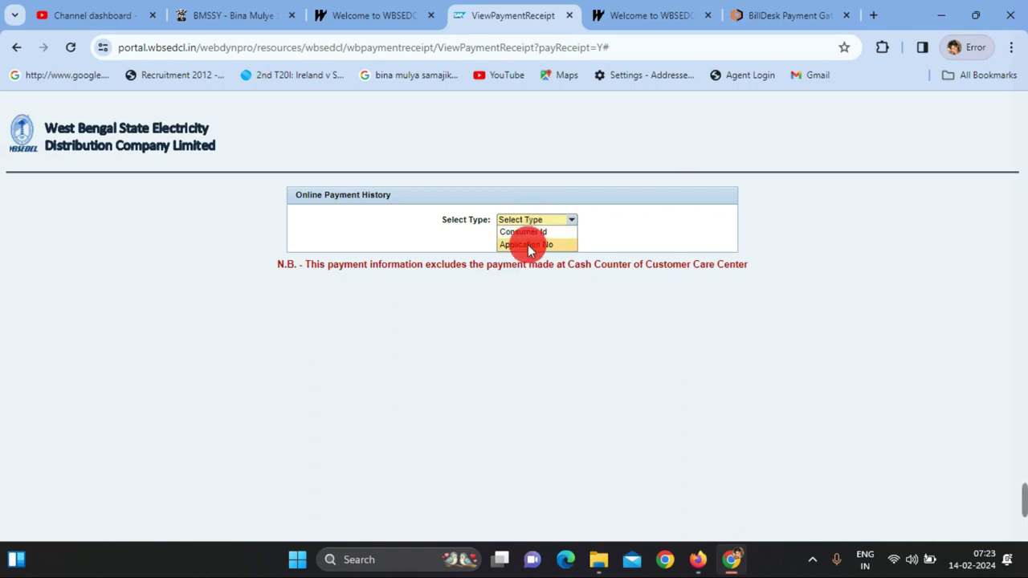
left_click(530, 233)
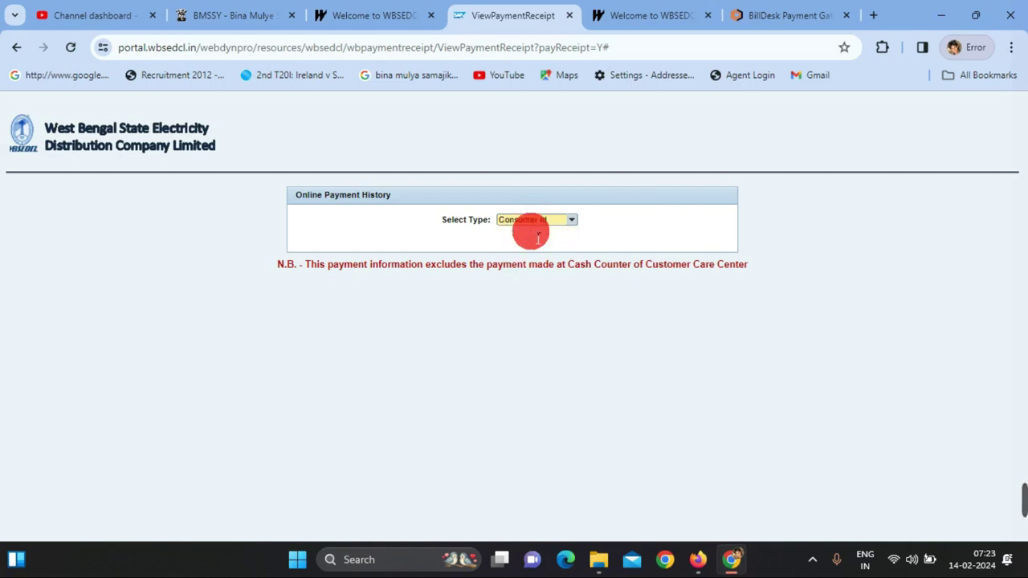
left_click(497, 233)
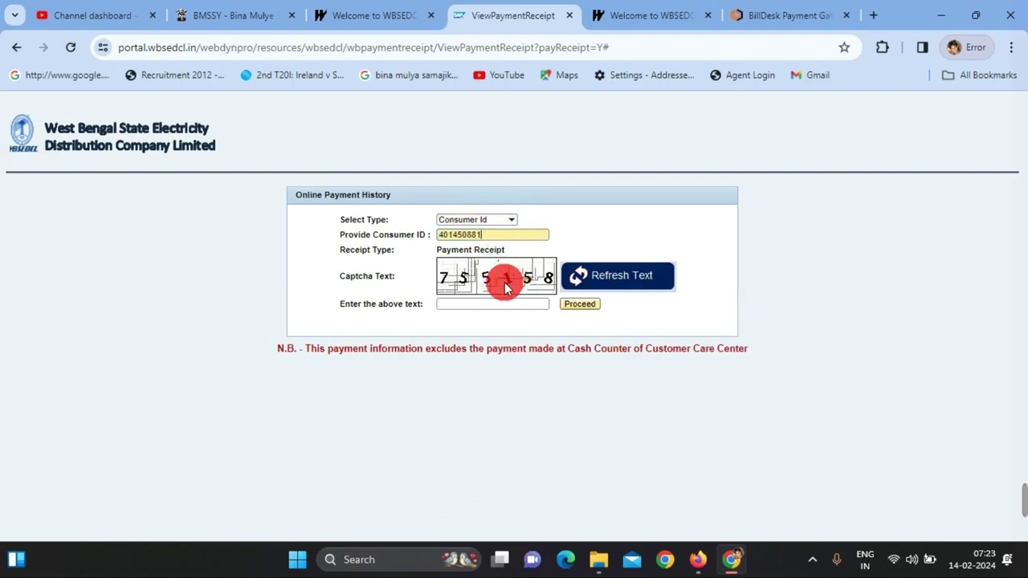
Enter the captcha text and proceed with the payment history lookup
left_click(446, 302)
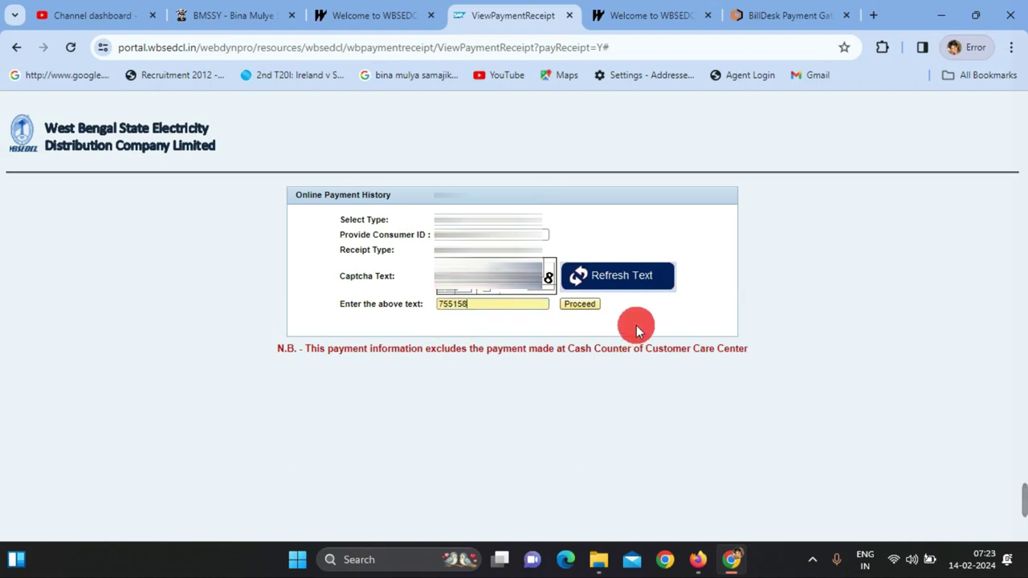
left_click(583, 308)
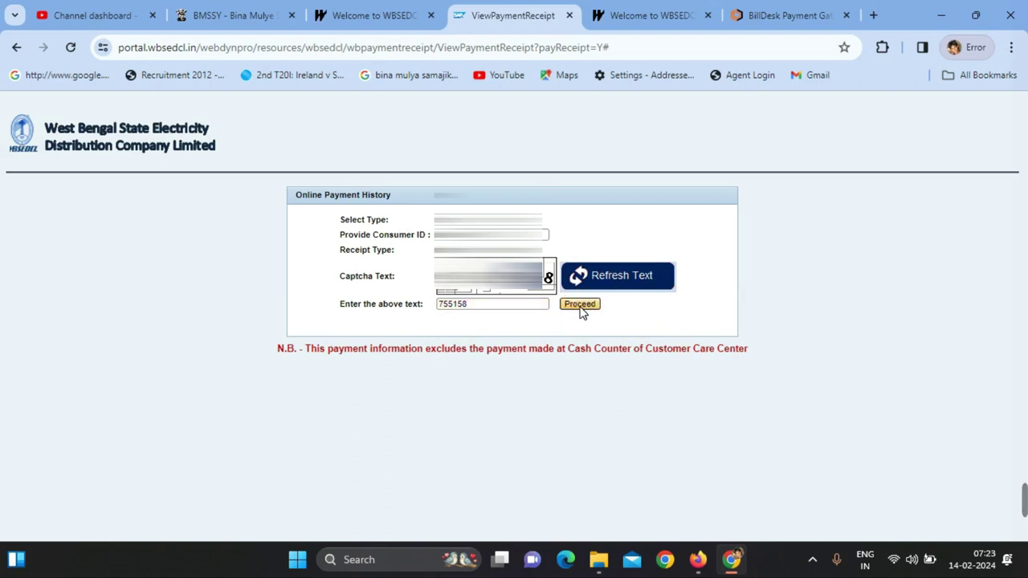
left_click(580, 307)
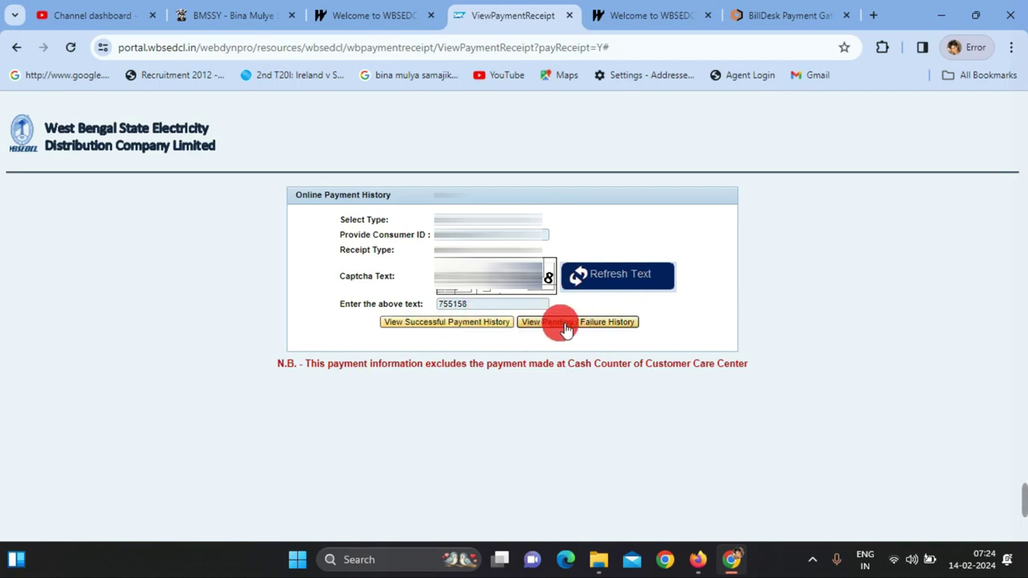
List the successful payment history, open the payment receipt for NOV2023-JAN2024 and enlarge it to 110%
left_click(455, 324)
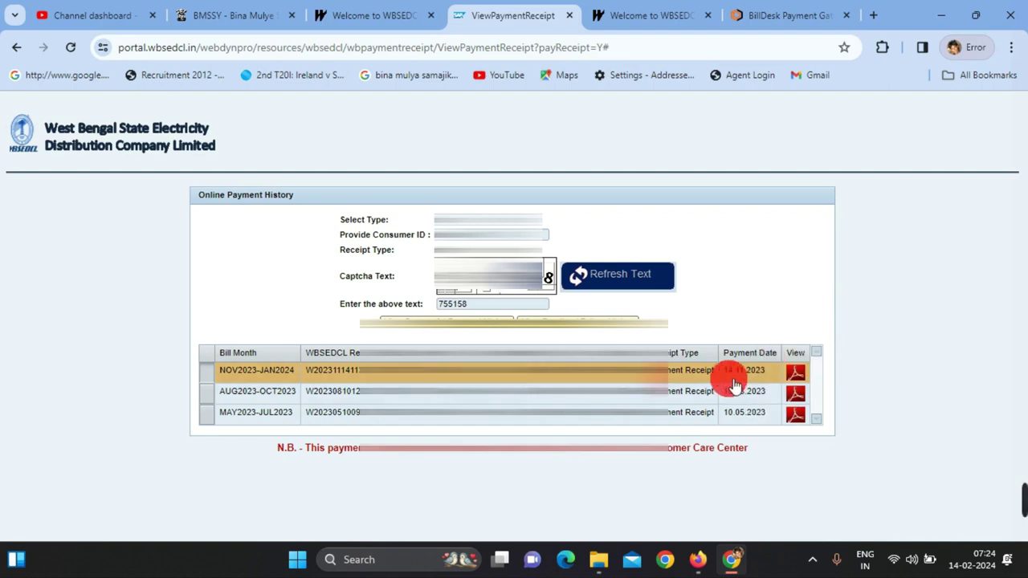
left_click(798, 379)
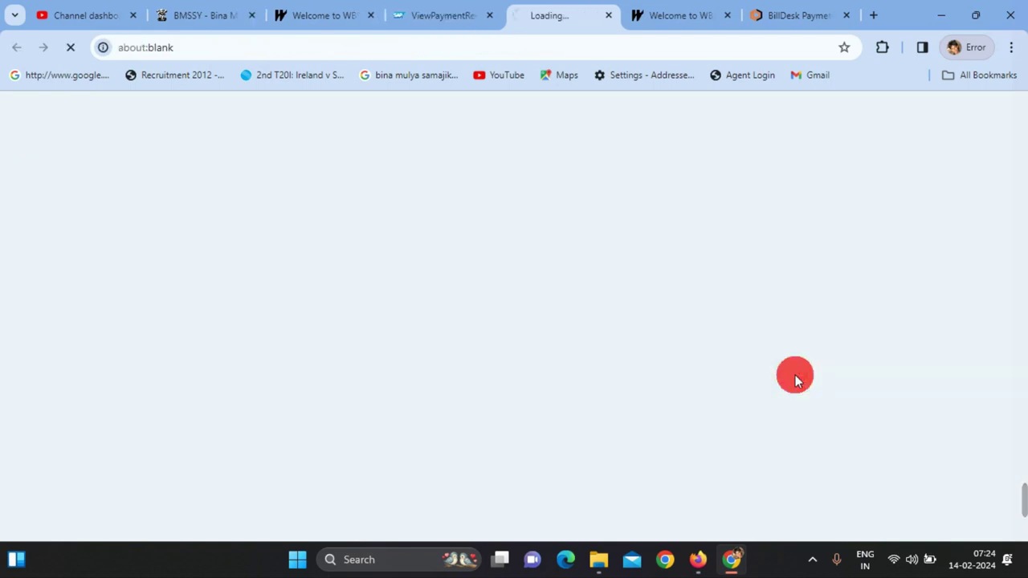
left_click(466, 16)
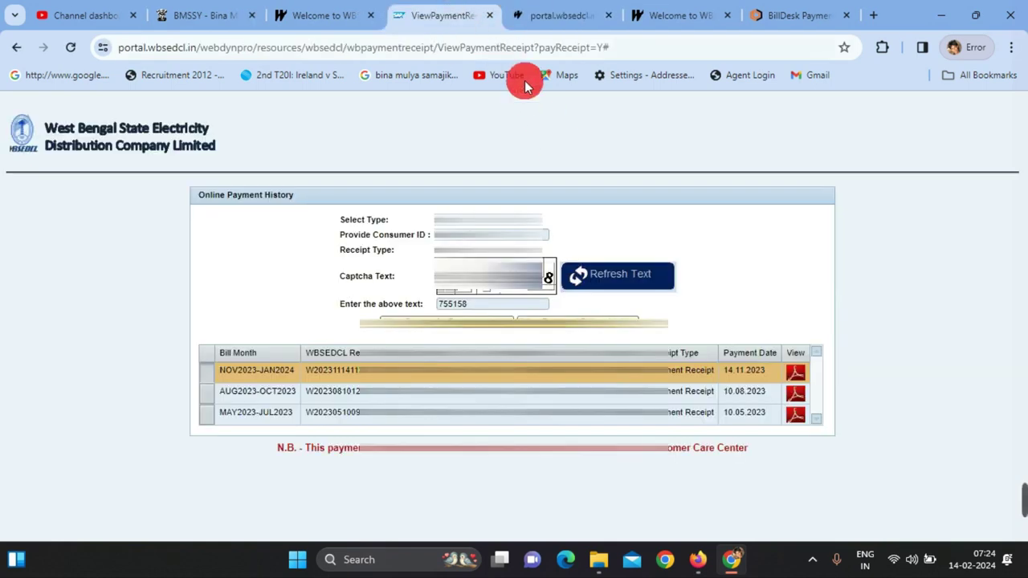
left_click(562, 14)
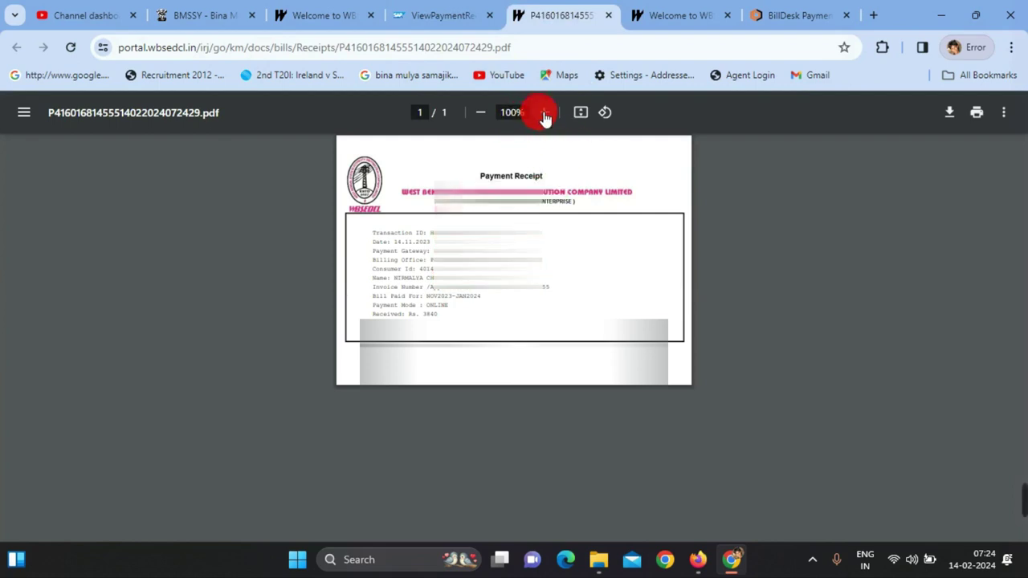
left_click(543, 114)
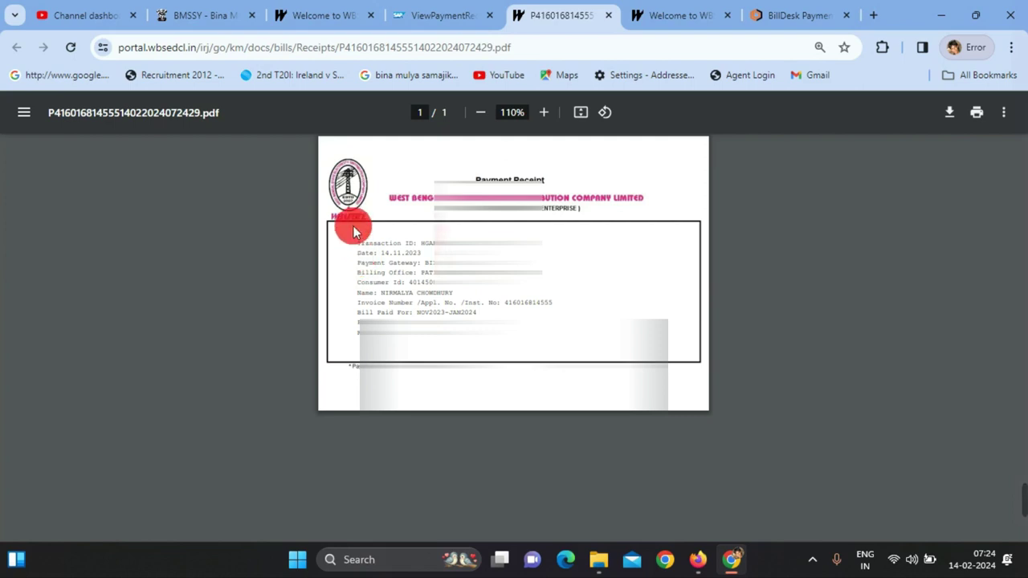
Review the consumer's pending and failed payment history, then return to the successful payment history
left_click(402, 11)
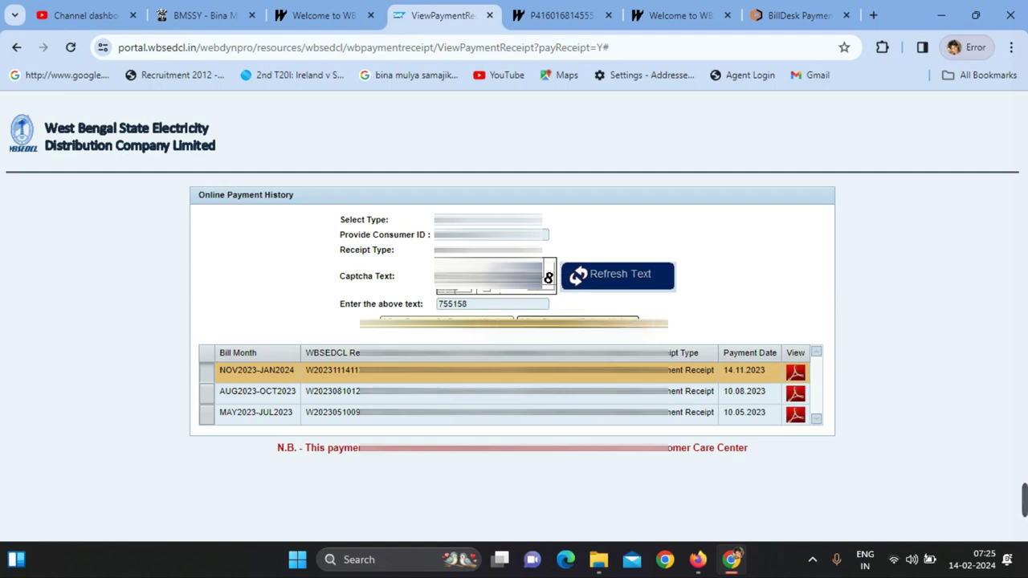
left_click(566, 321)
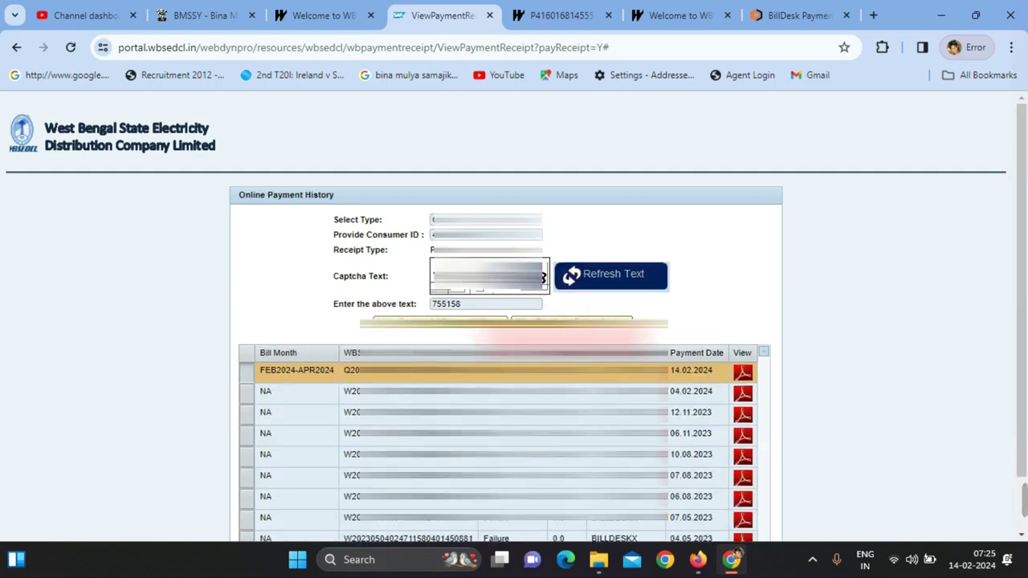
scroll(554, 391, "down", 1)
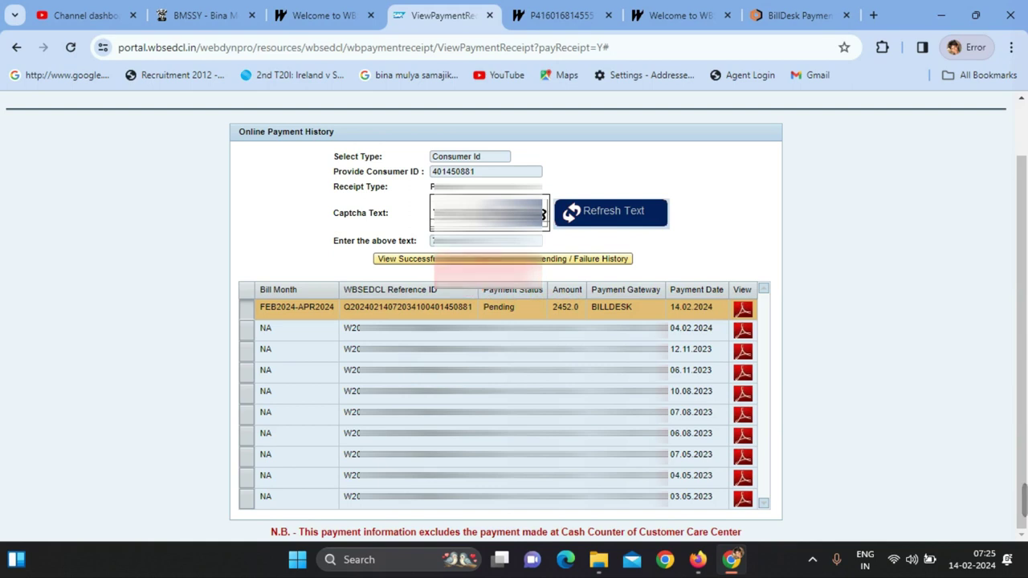
left_click(431, 259)
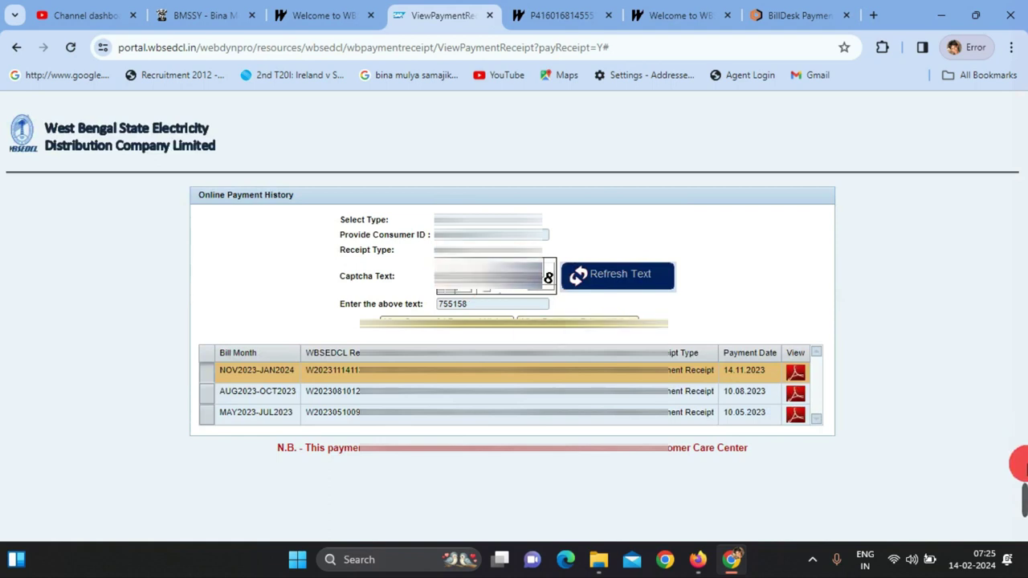
mouse_move(1010, 498)
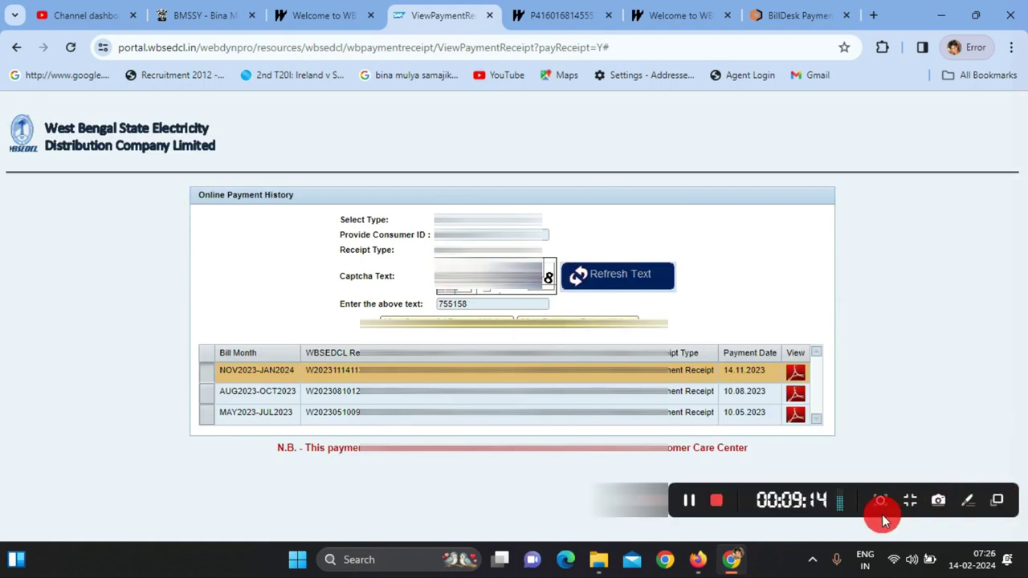